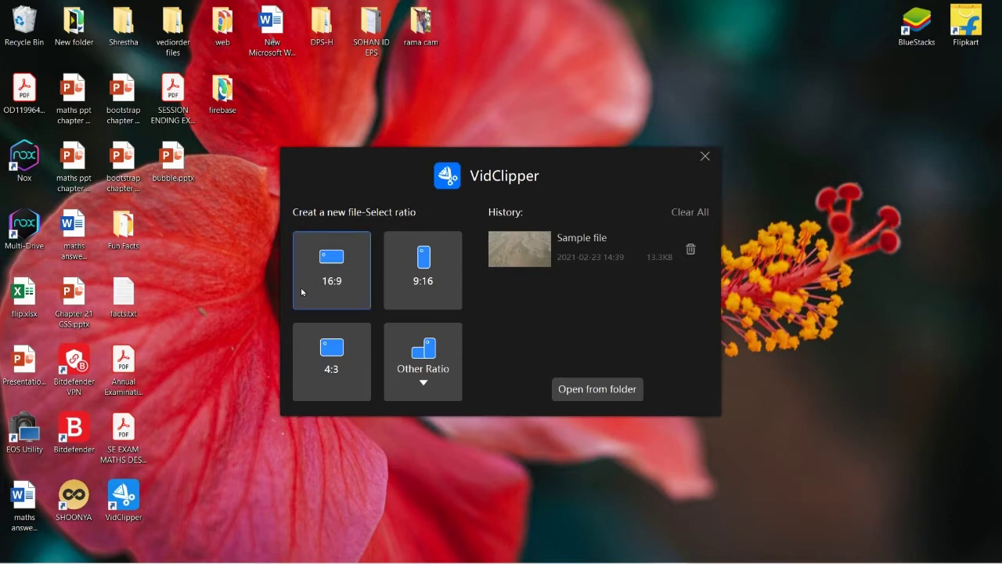
# Start a new 16:9 project and begin importing files from the DATA (D:) drive
pyautogui.click(326, 272)
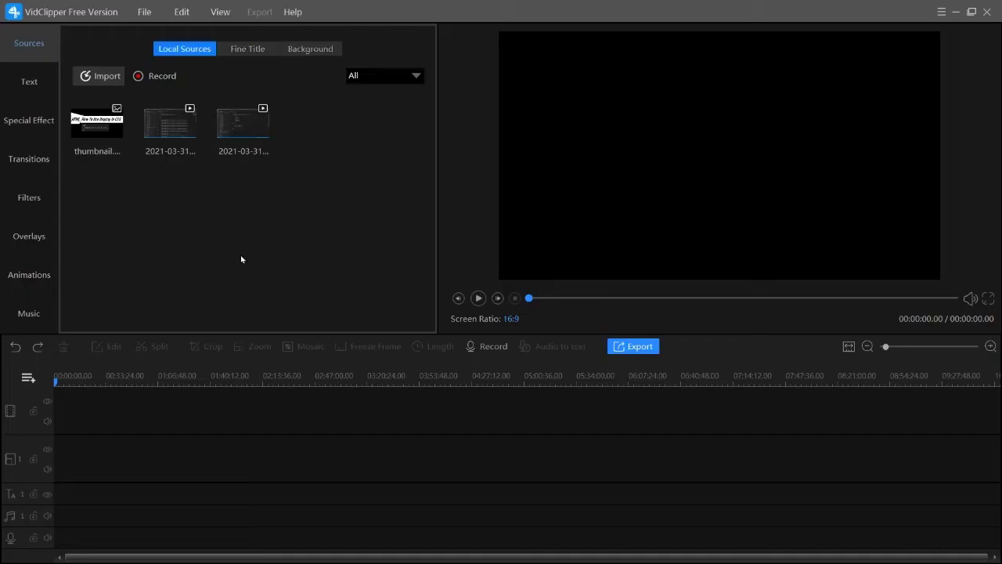
pyautogui.click(100, 76)
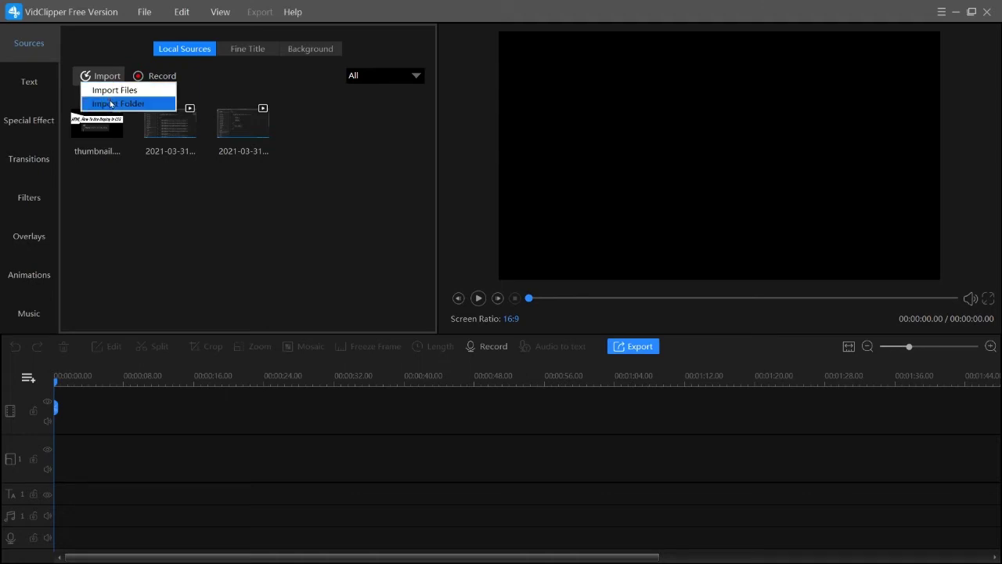
pyautogui.click(108, 92)
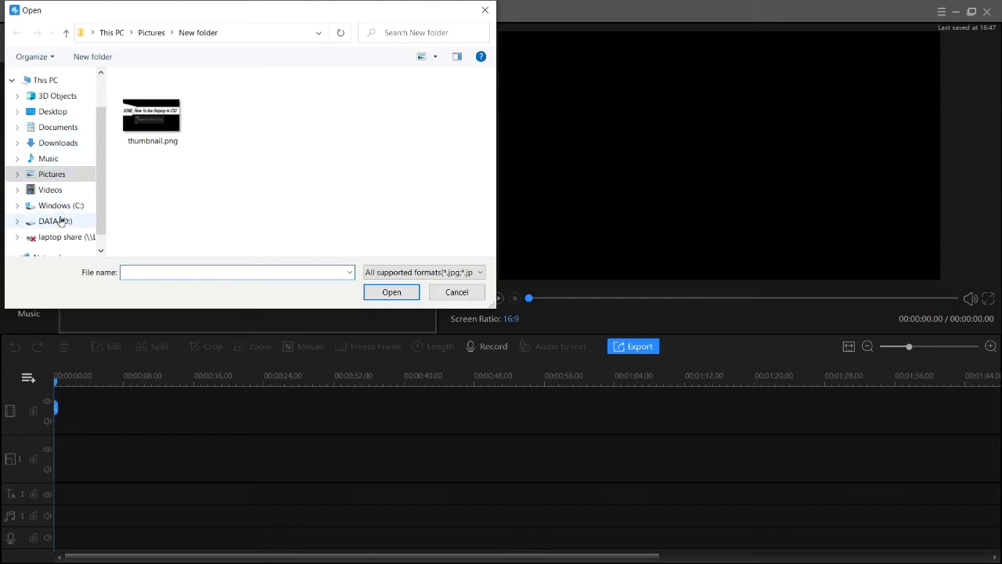
pyautogui.click(55, 221)
# Import Flowers.mp4 from the Websites > Bootstrap > images > video folder
pyautogui.doubleClick(145, 96)
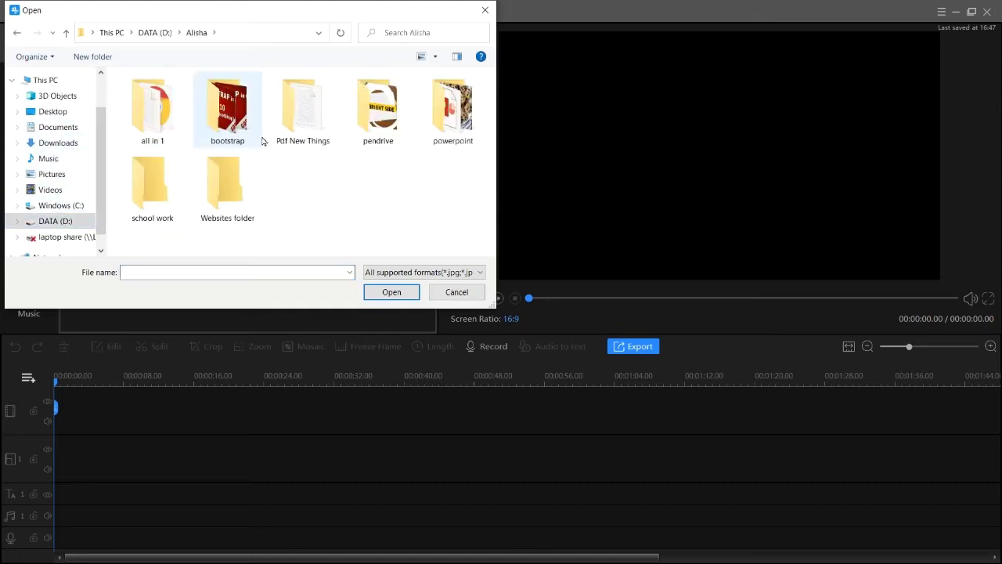
pyautogui.click(229, 214)
pyautogui.doubleClick(228, 213)
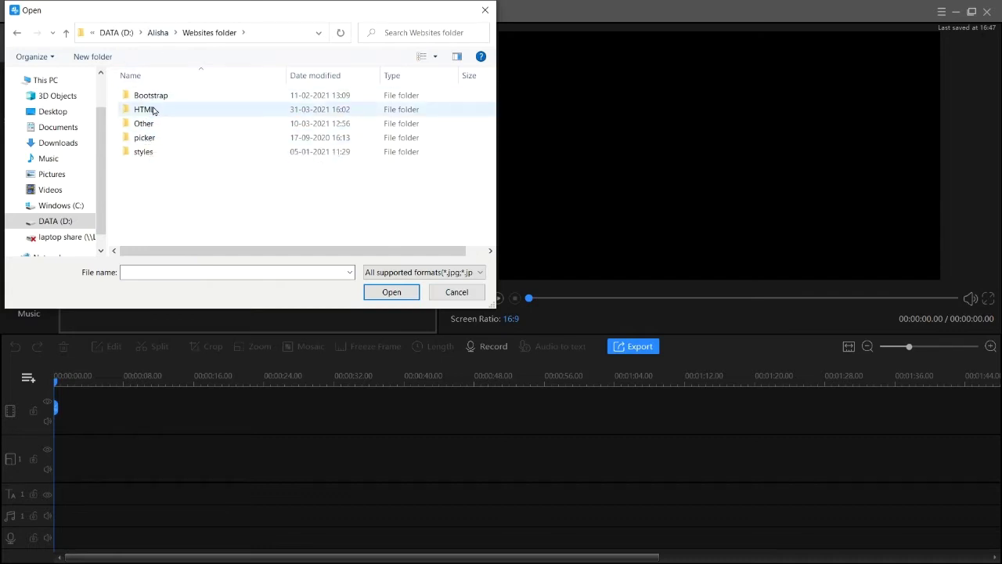
pyautogui.doubleClick(153, 95)
pyautogui.doubleClick(155, 113)
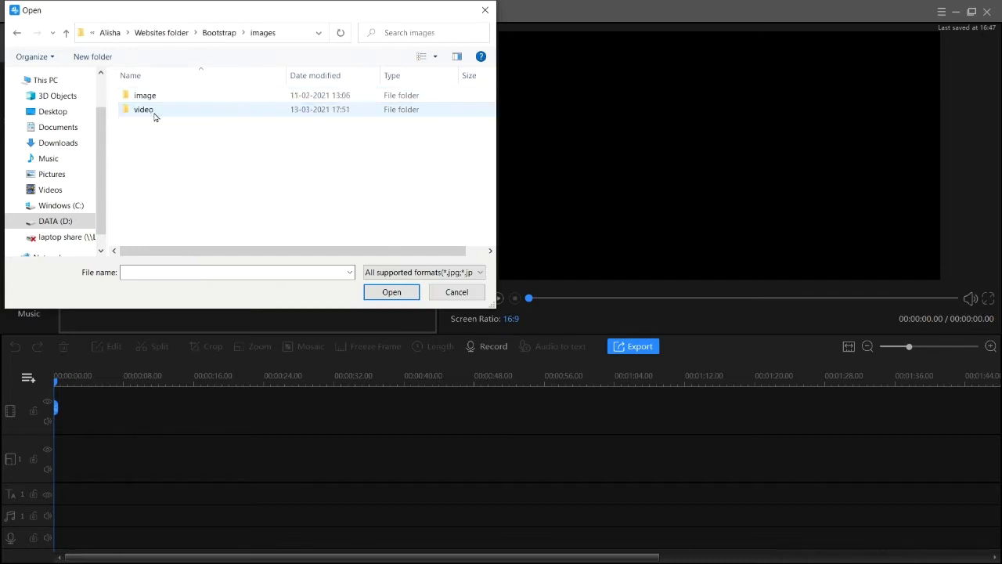
pyautogui.doubleClick(153, 112)
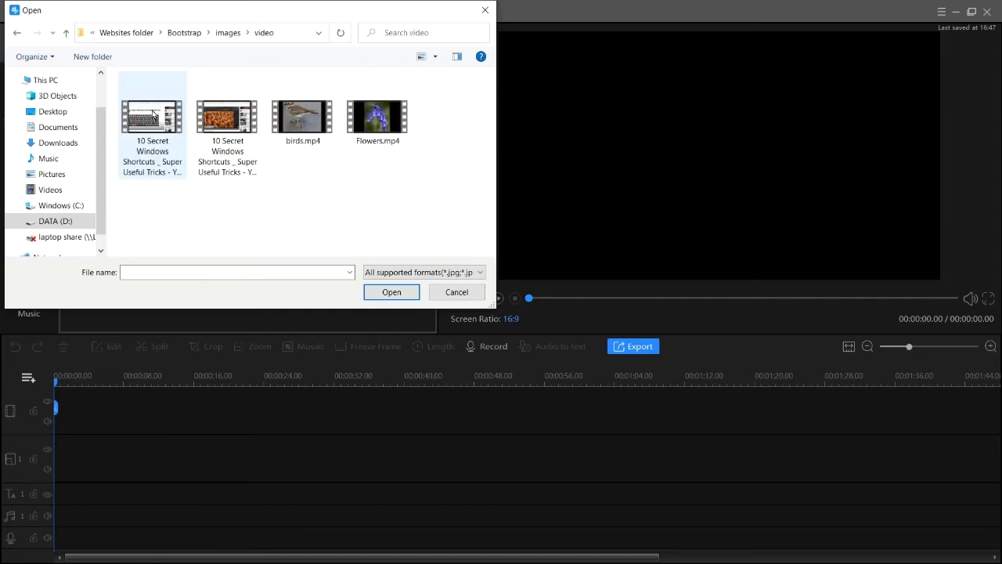
pyautogui.click(373, 134)
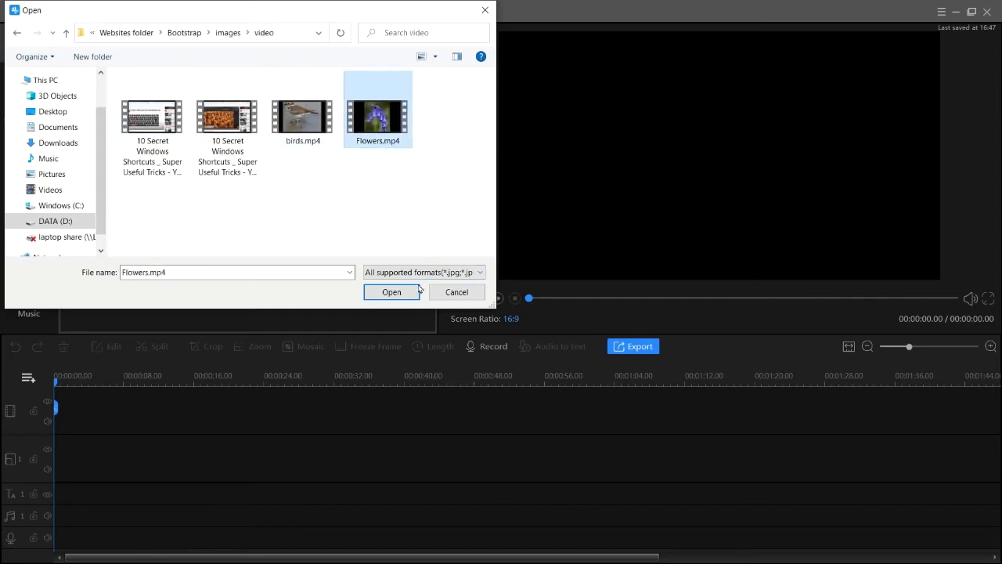
pyautogui.click(391, 292)
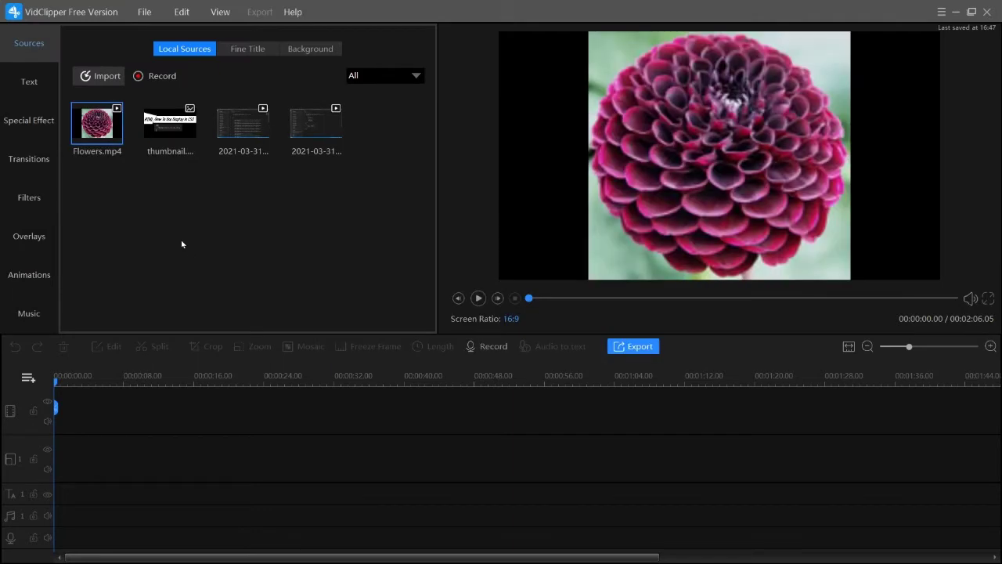
# Preview Flowers.mp4 in the player and raise the playback volume
pyautogui.click(181, 244)
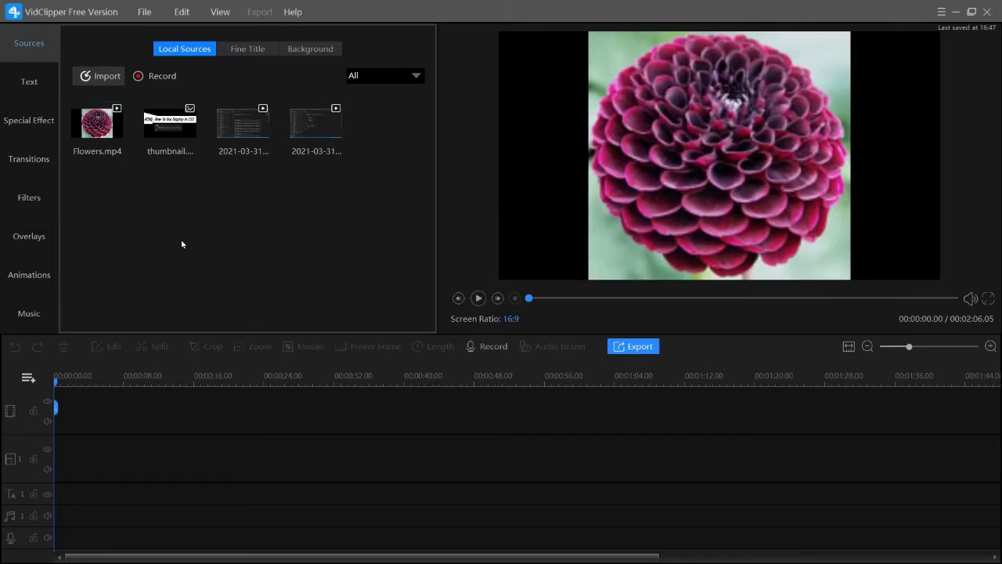
pyautogui.click(478, 298)
pyautogui.click(478, 298)
pyautogui.press('XF86AudioRaiseVolume')
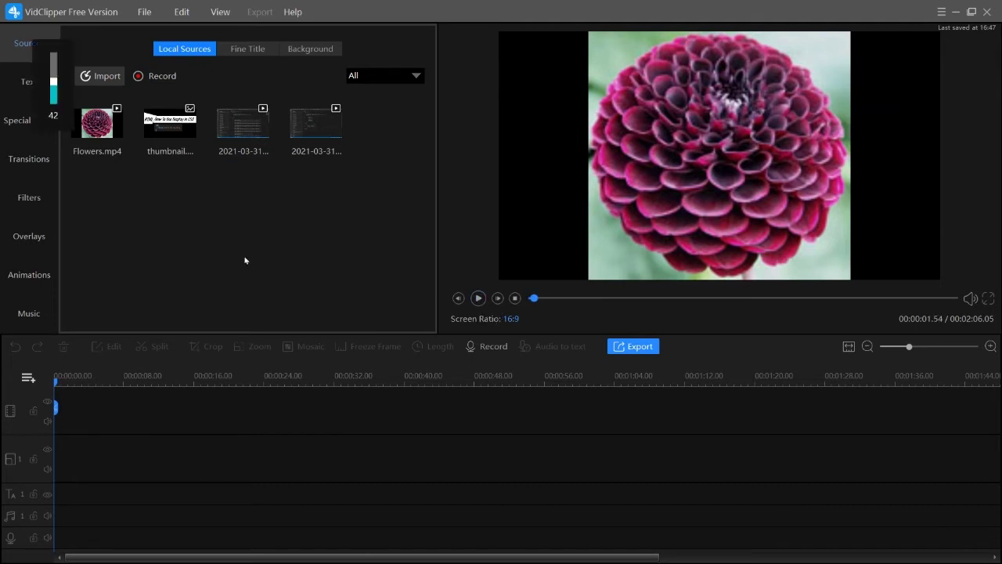
pyautogui.press('XF86AudioRaiseVolume')
pyautogui.press('XF86AudioRaiseVolume')
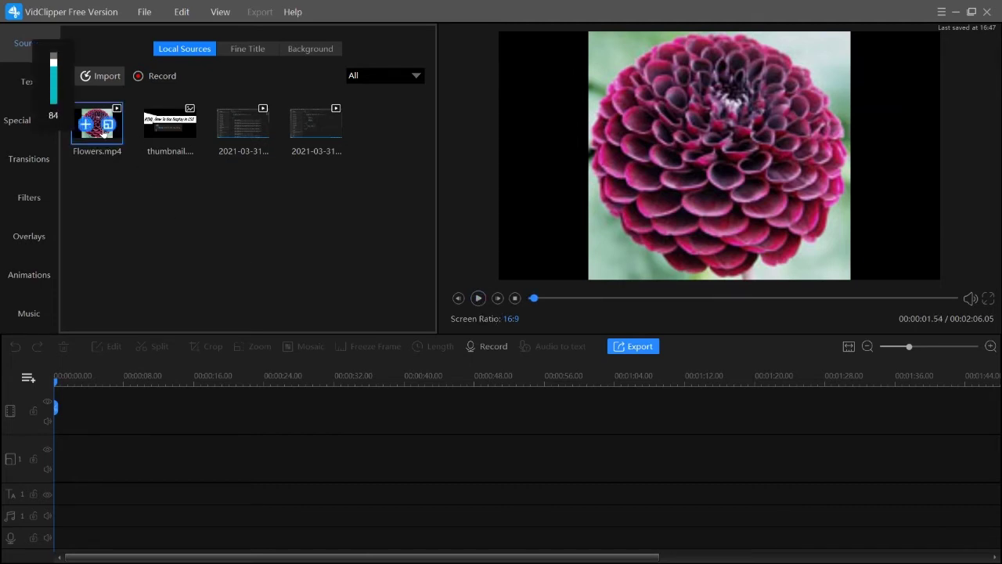
# Add Flowers.mp4 to the main track at 1280 x 720, 25 fps, then play and rewind
pyautogui.click(88, 130)
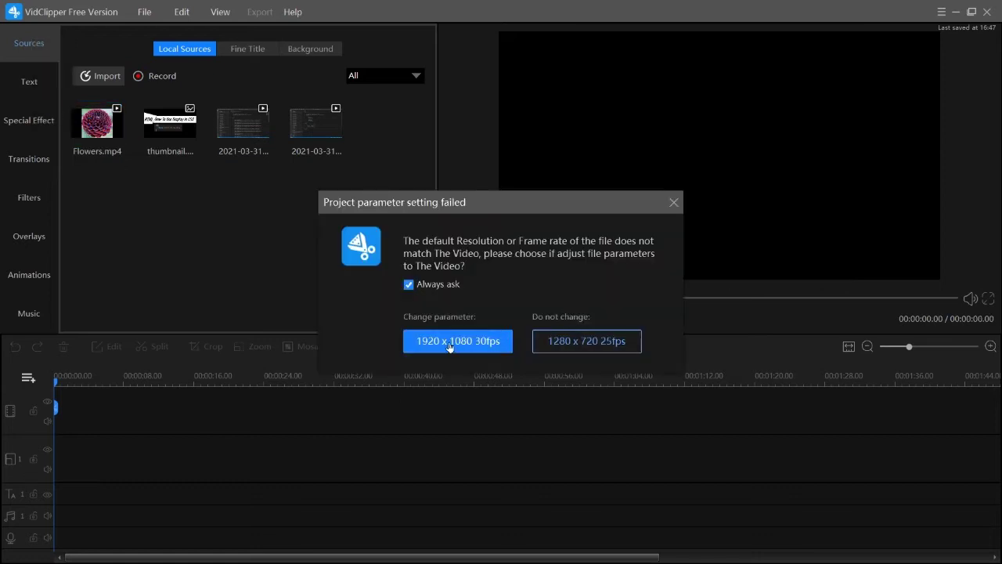
pyautogui.click(553, 344)
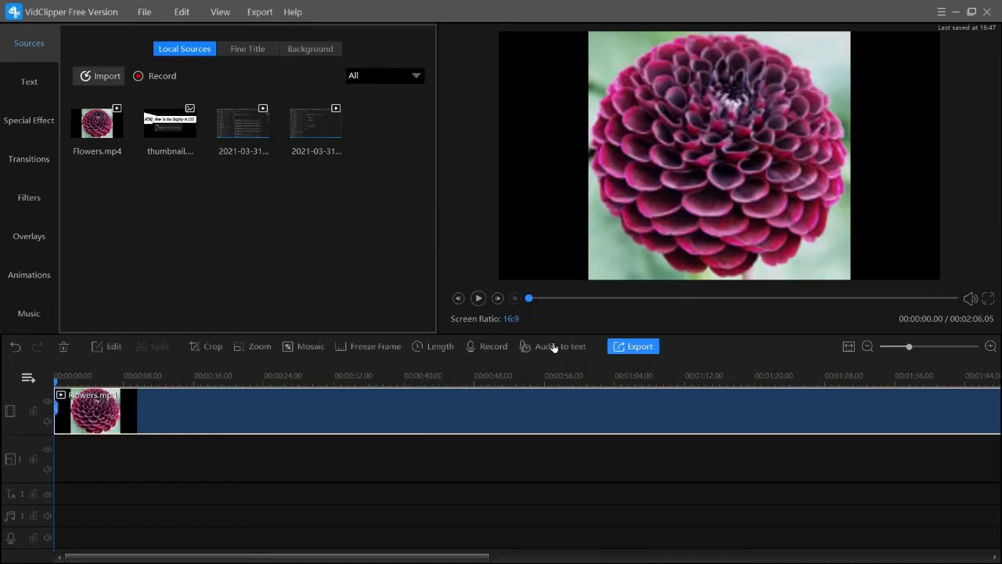
pyautogui.click(479, 303)
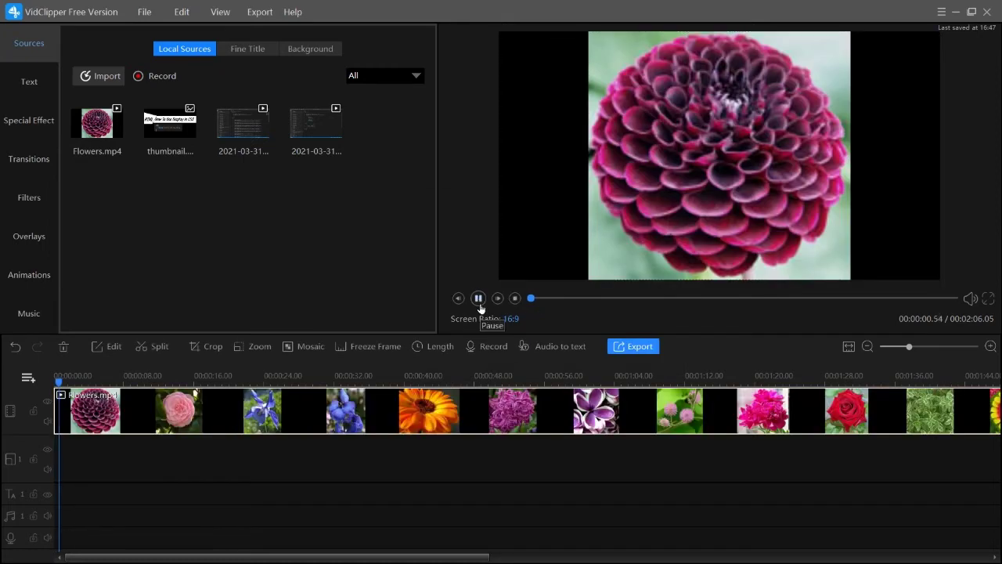
pyautogui.click(479, 305)
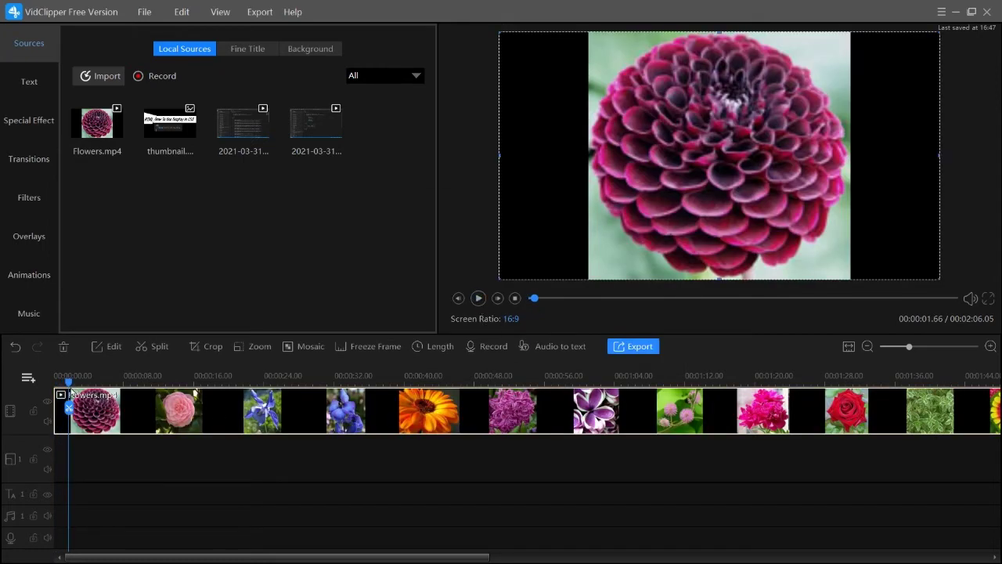
pyautogui.moveTo(68, 389); pyautogui.dragTo(30, 397)
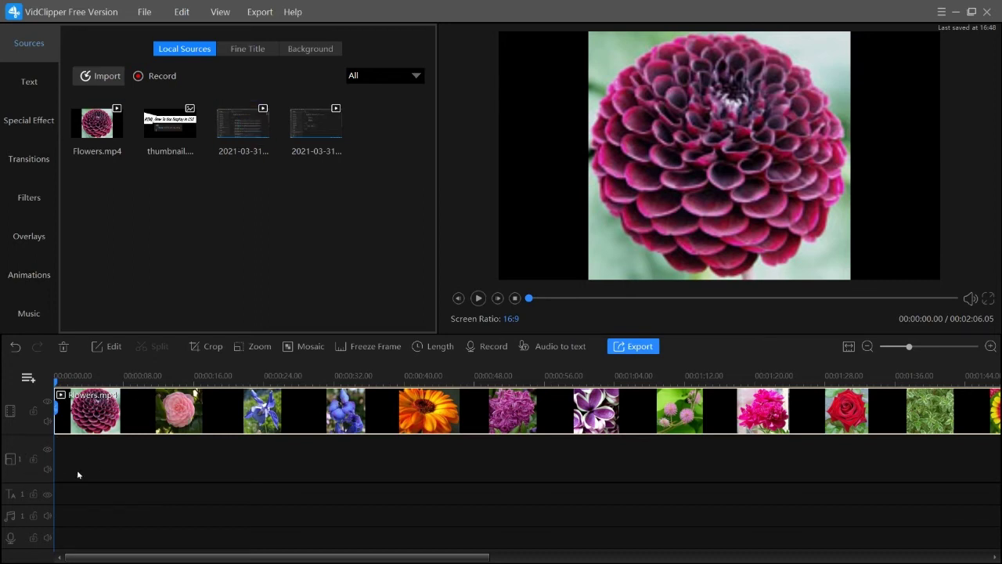
pyautogui.click(30, 276)
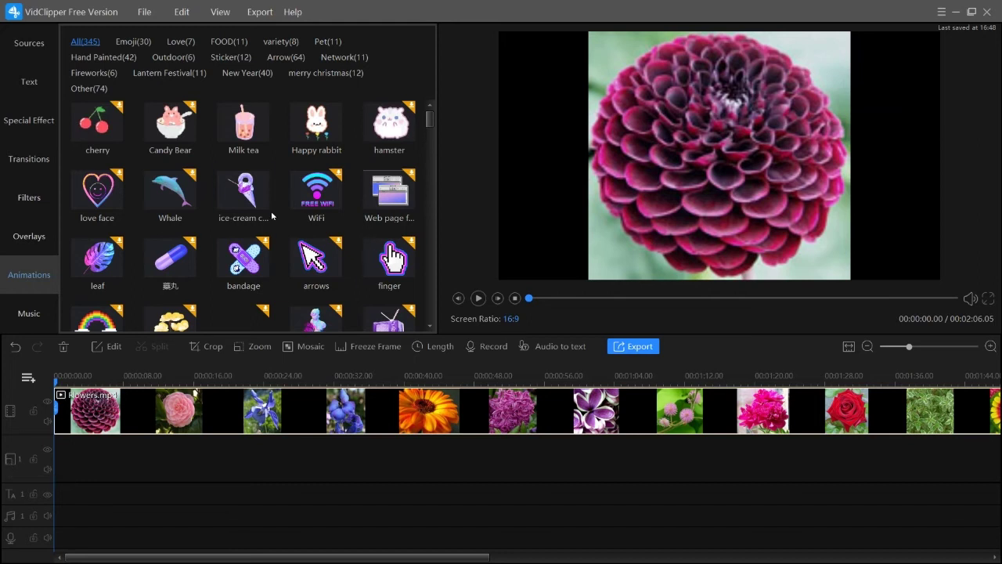
pyautogui.scroll(-1, 315, 235)
pyautogui.scroll(-1, 314, 262)
pyautogui.scroll(-2, 314, 262)
pyautogui.scroll(-1, 314, 262)
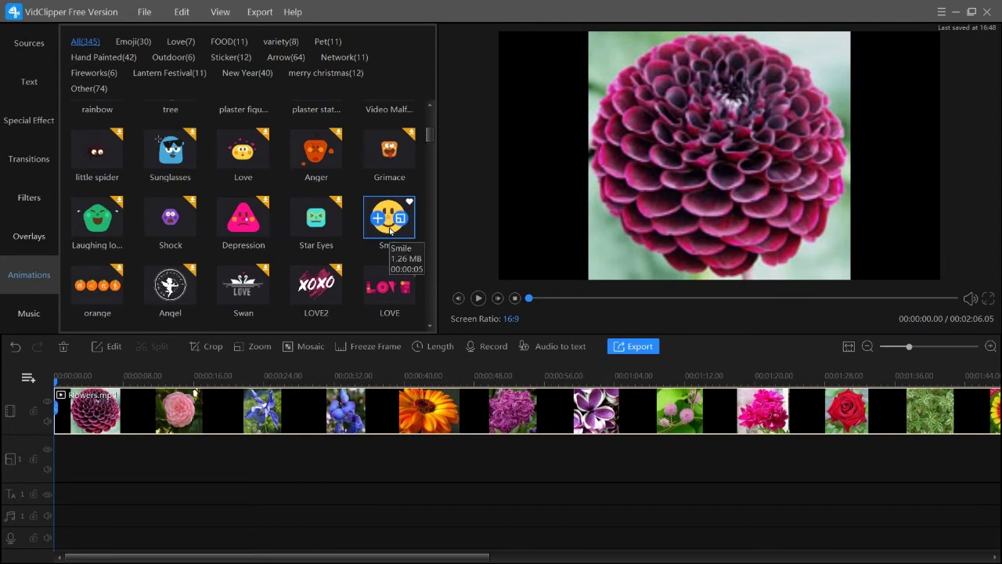
pyautogui.moveTo(390, 230); pyautogui.dragTo(43, 476)
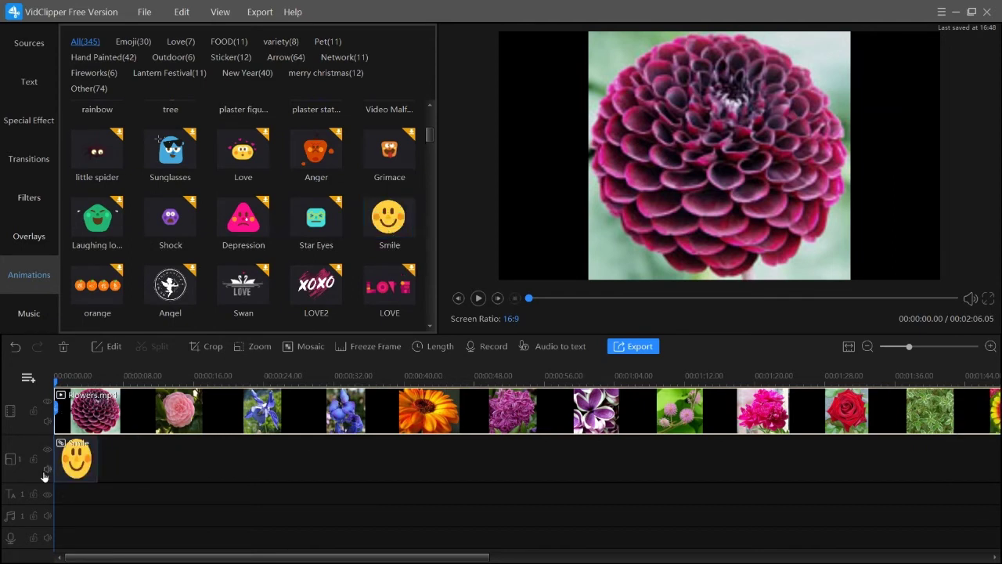
pyautogui.click(61, 464)
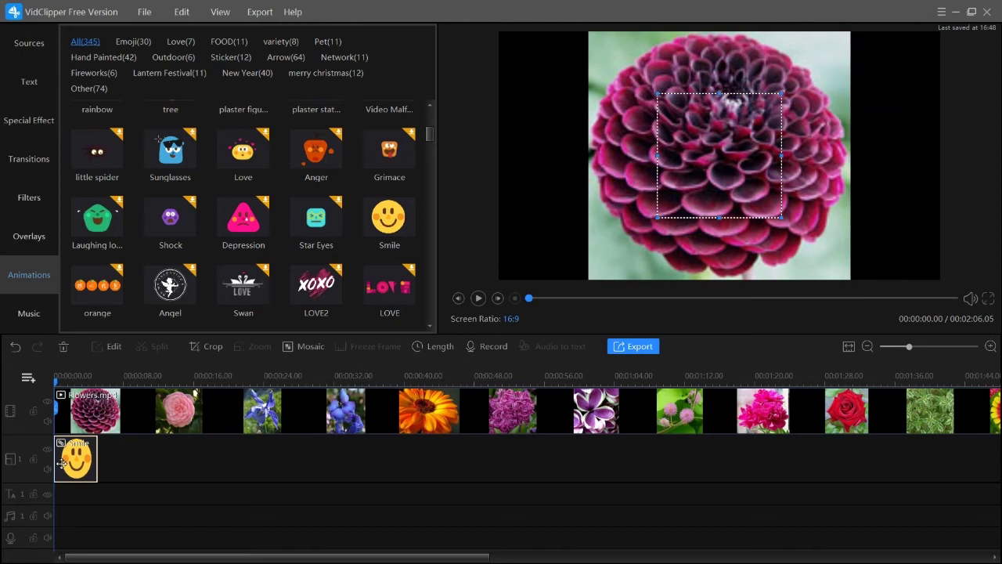
pyautogui.doubleClick(61, 464)
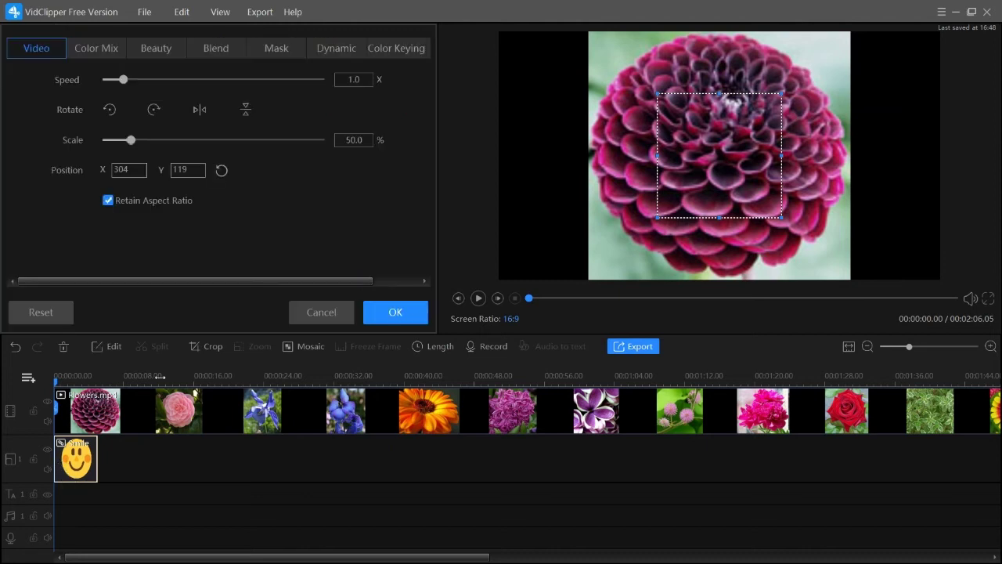
pyautogui.click(337, 313)
pyautogui.moveTo(687, 168); pyautogui.dragTo(844, 223)
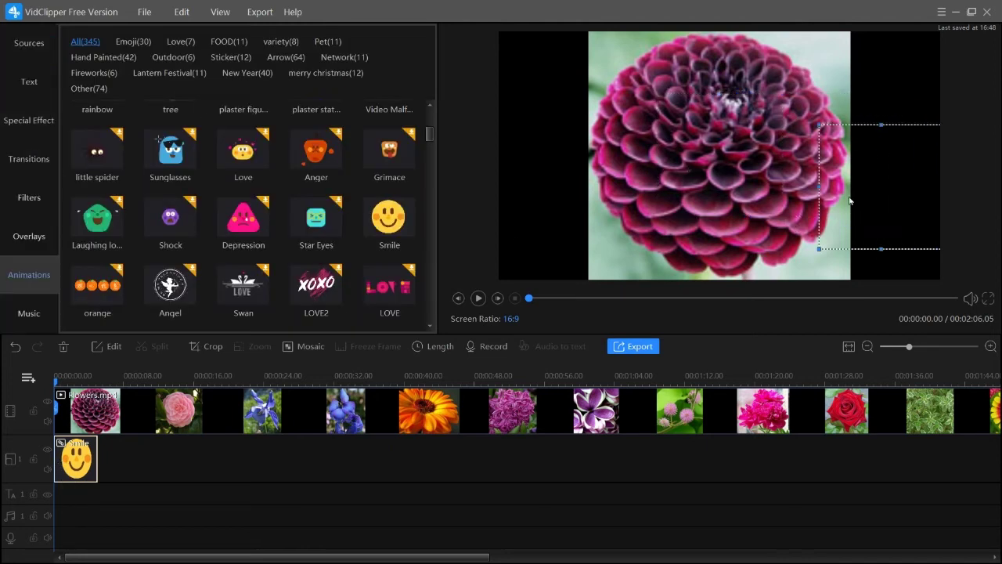
pyautogui.click(477, 298)
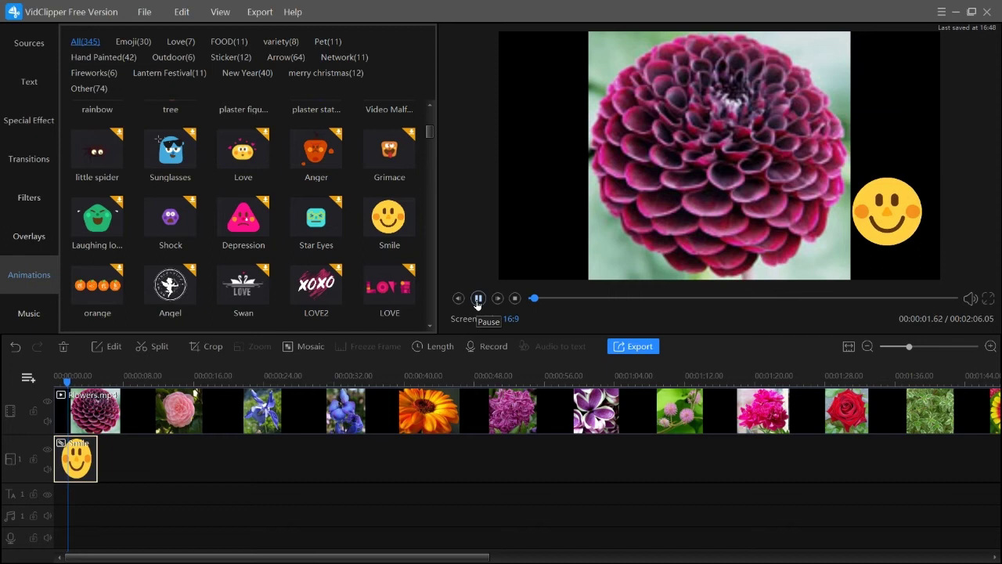
pyautogui.click(478, 298)
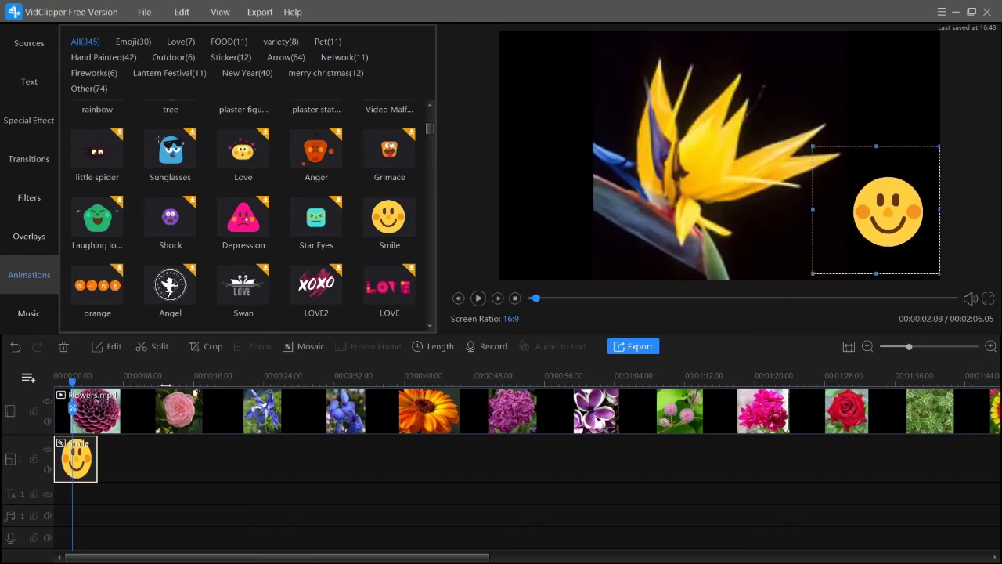
pyautogui.moveTo(73, 383); pyautogui.dragTo(55, 384)
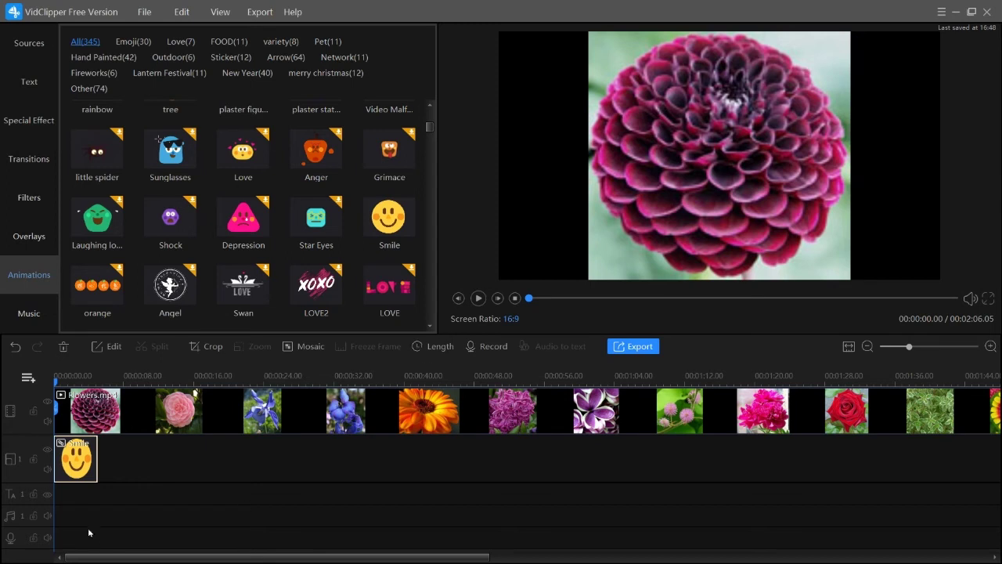
# Move the playhead to about 1.8 s and add picture-in-picture track 2 below the Smile track
pyautogui.click(114, 474)
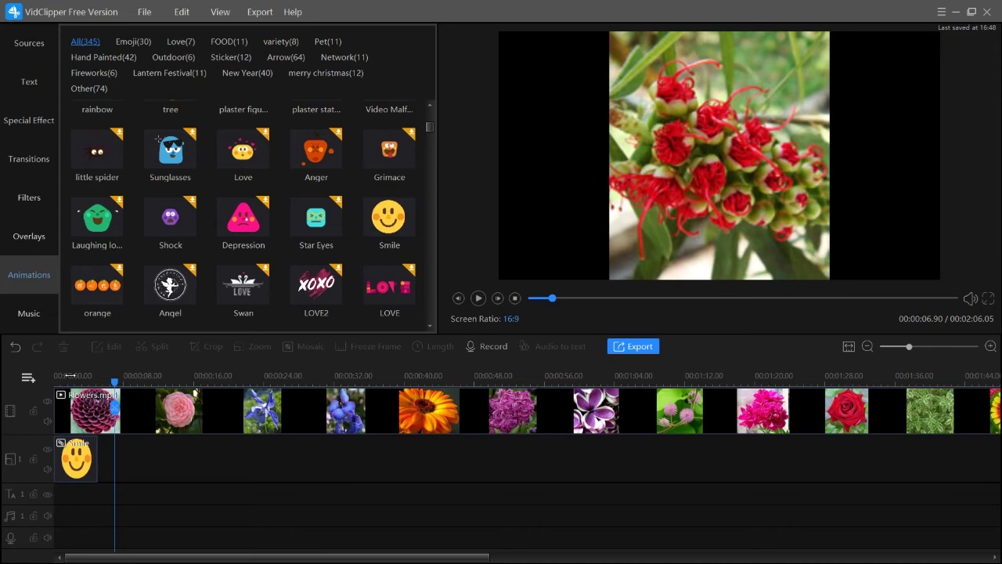
pyautogui.click(71, 377)
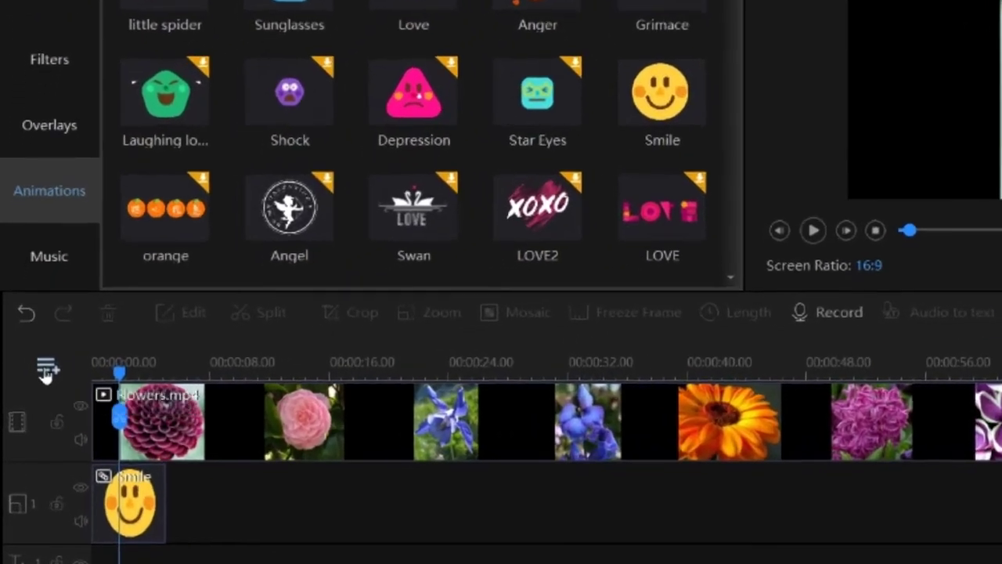
pyautogui.click(27, 381)
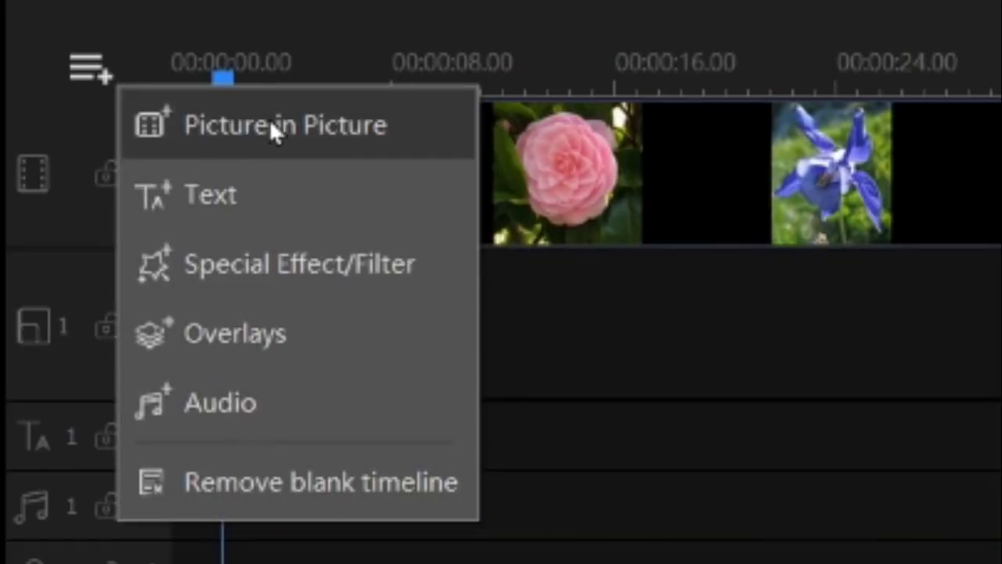
pyautogui.click(270, 124)
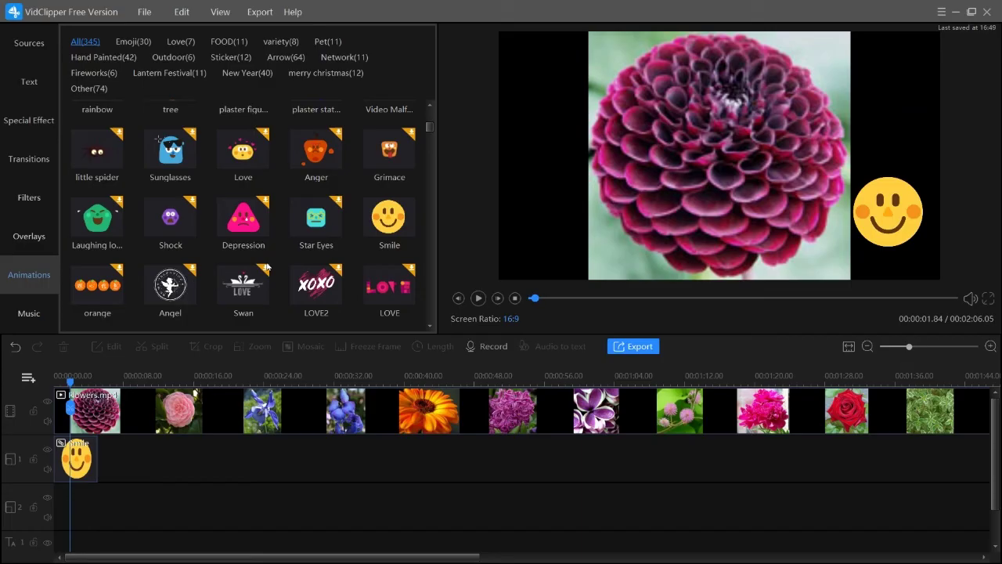
pyautogui.scroll(2, 267, 267)
pyautogui.scroll(2, 267, 267)
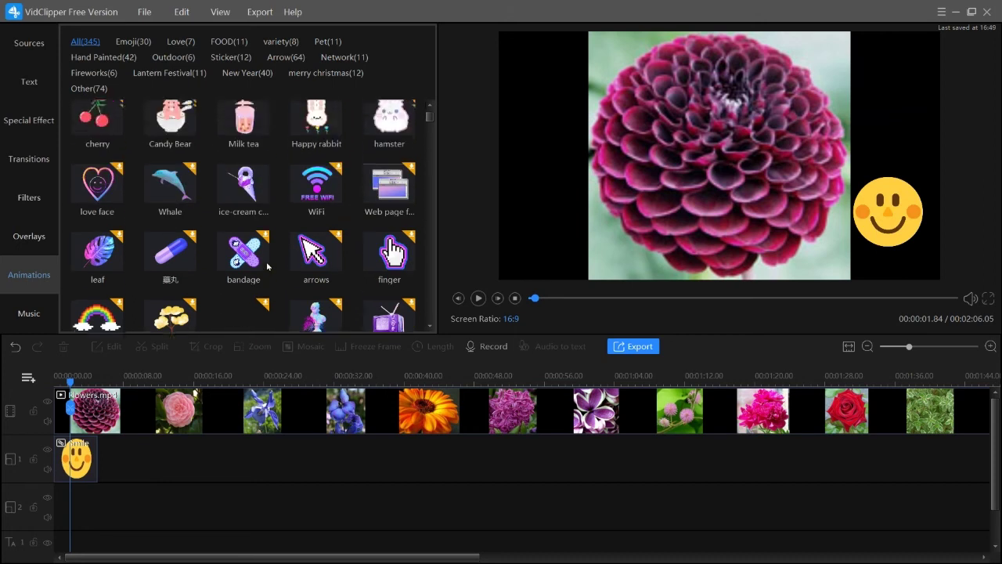
pyautogui.scroll(1, 267, 267)
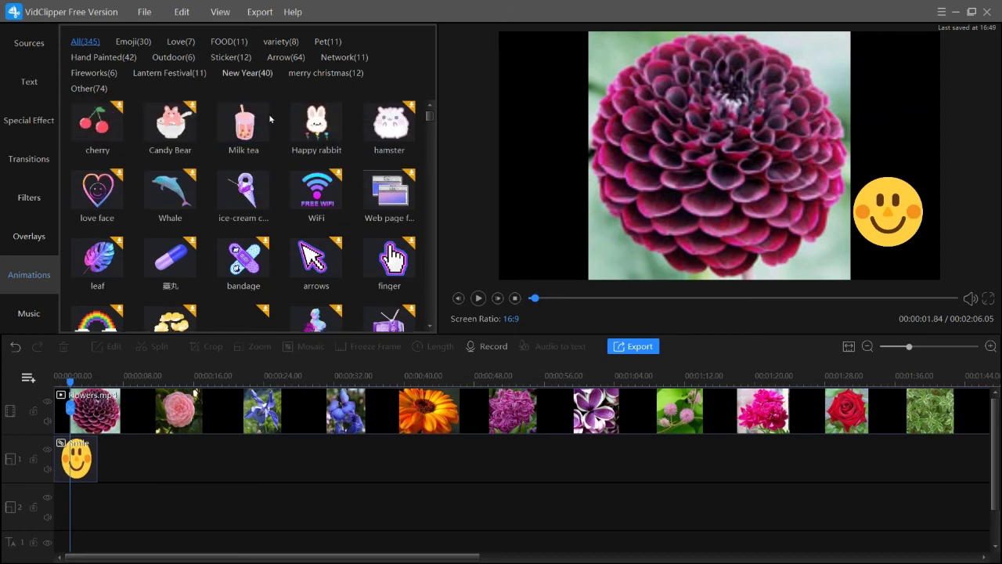
pyautogui.moveTo(316, 123)
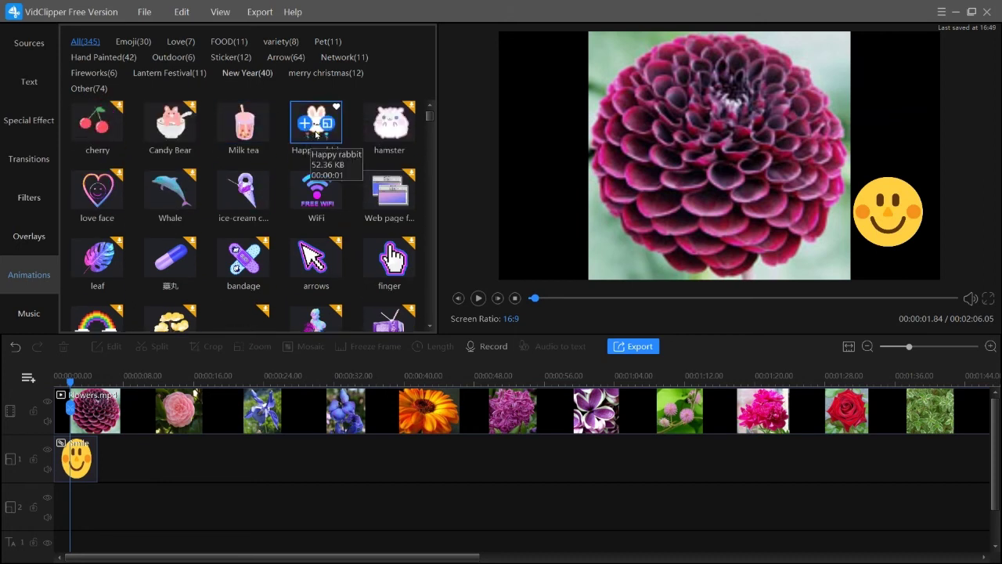
pyautogui.moveTo(316, 135); pyautogui.dragTo(53, 505)
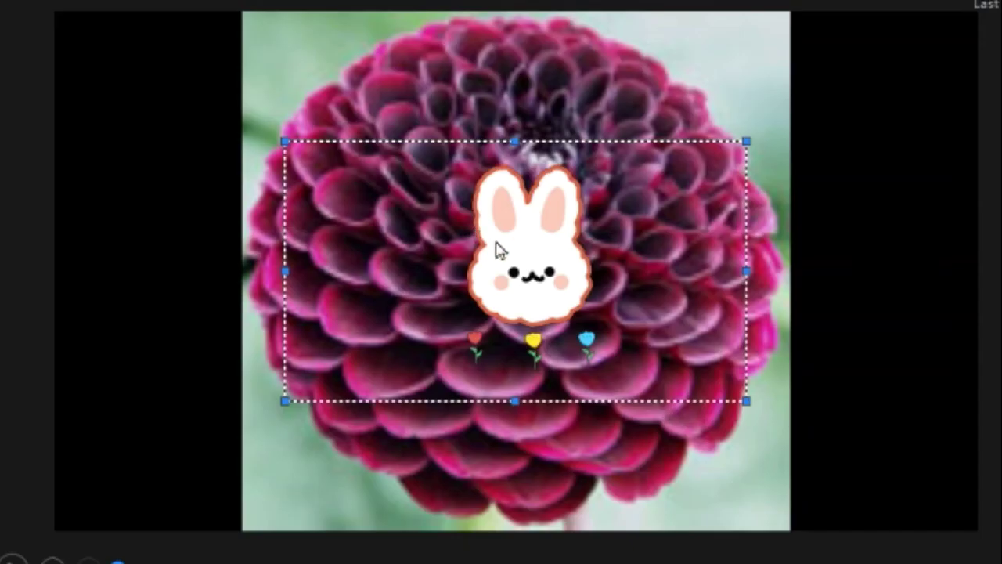
pyautogui.moveTo(501, 251); pyautogui.dragTo(153, 418)
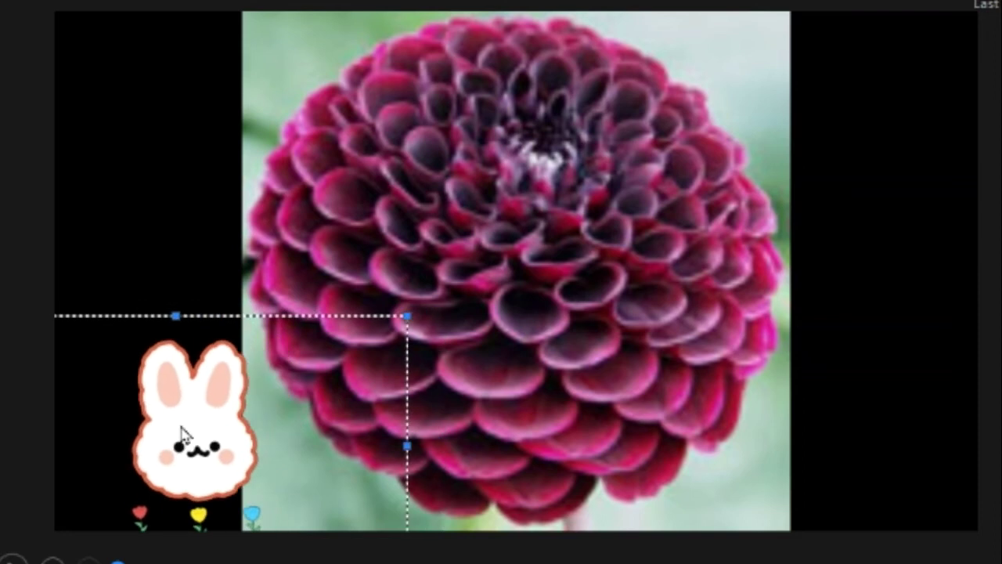
pyautogui.click(868, 387)
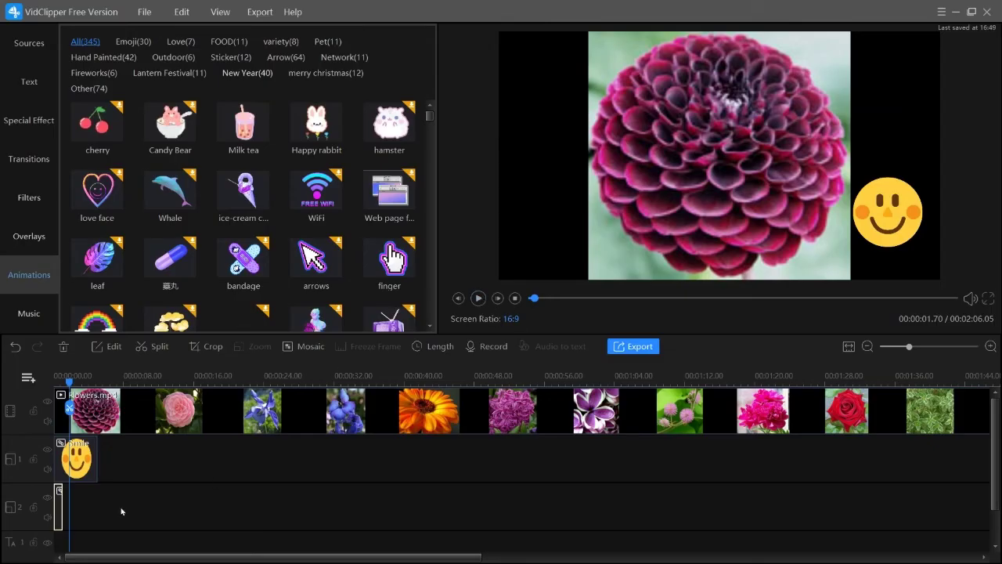
pyautogui.click(62, 507)
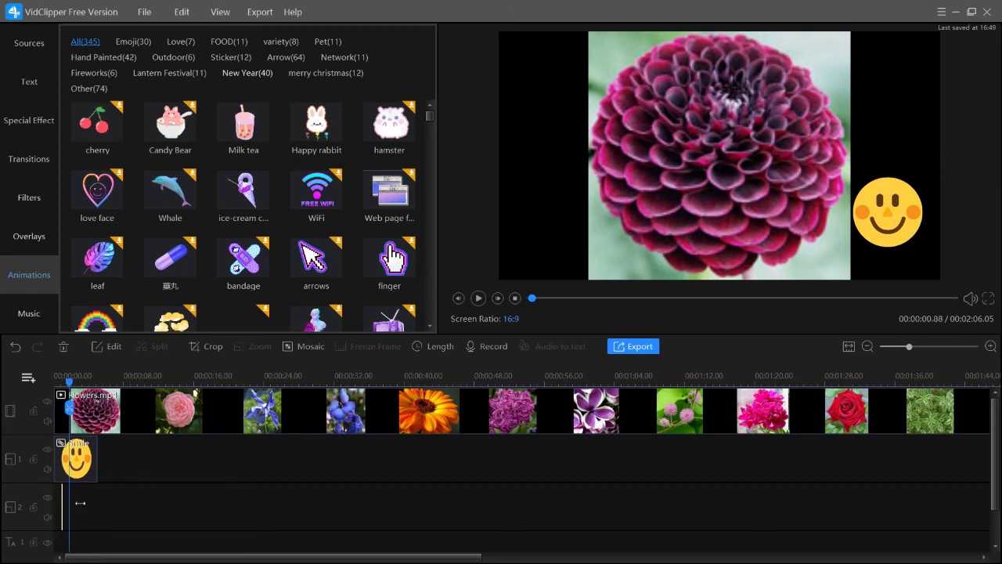
pyautogui.click(61, 519)
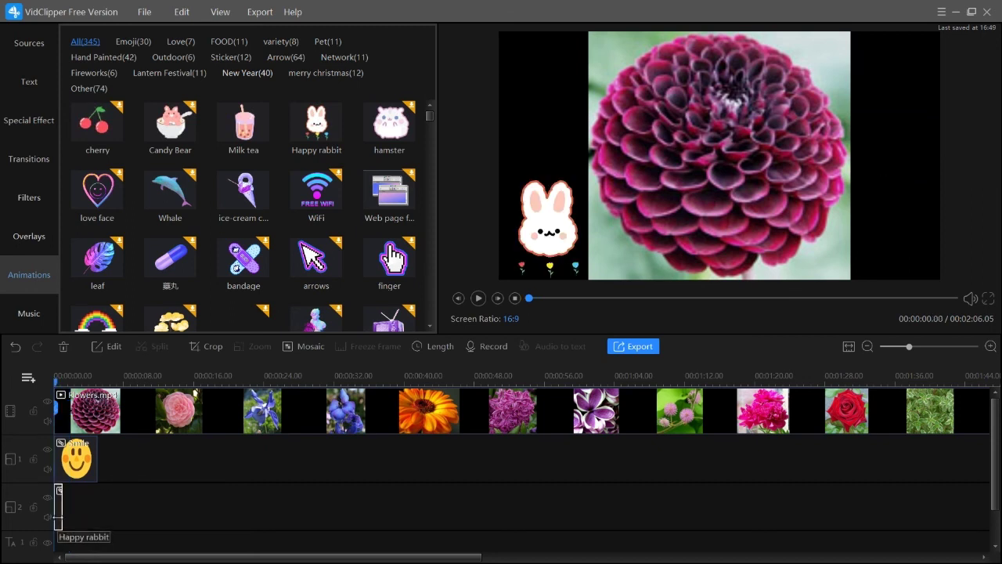
pyautogui.press('Delete')
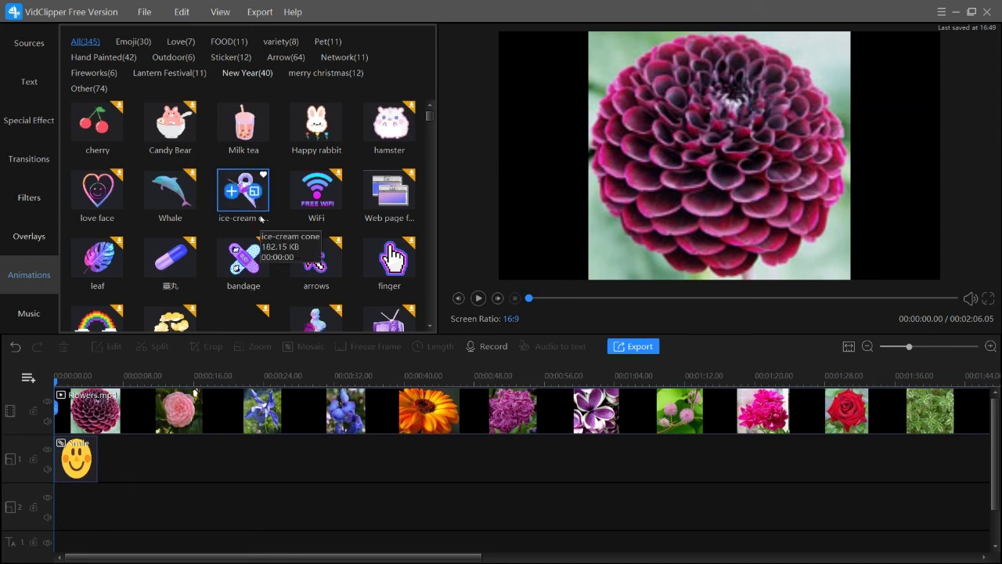
pyautogui.moveTo(243, 123)
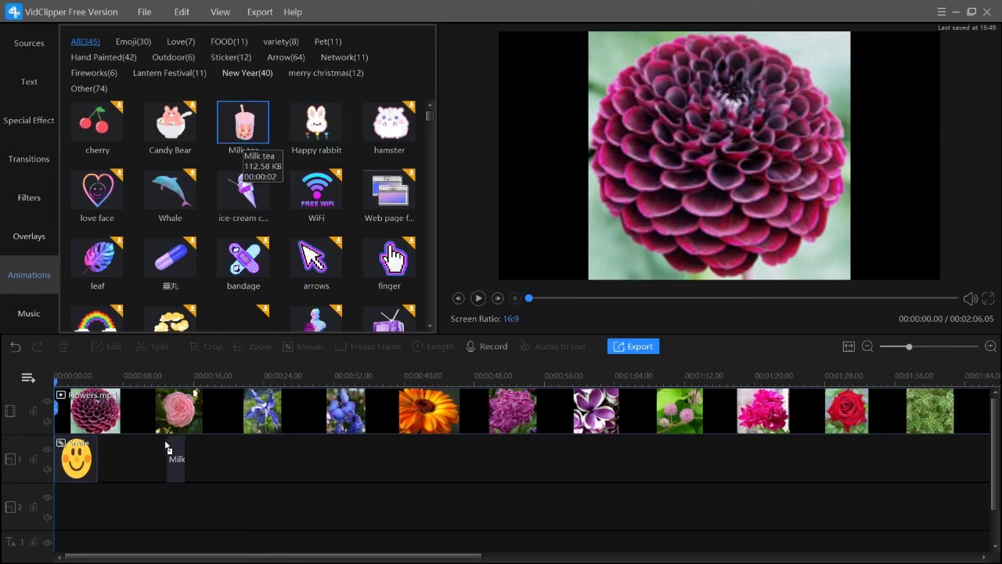
# Place the Milk tea animation at the start of PiP track 2 and rewind to preview it
pyautogui.moveTo(242, 133); pyautogui.dragTo(98, 463)
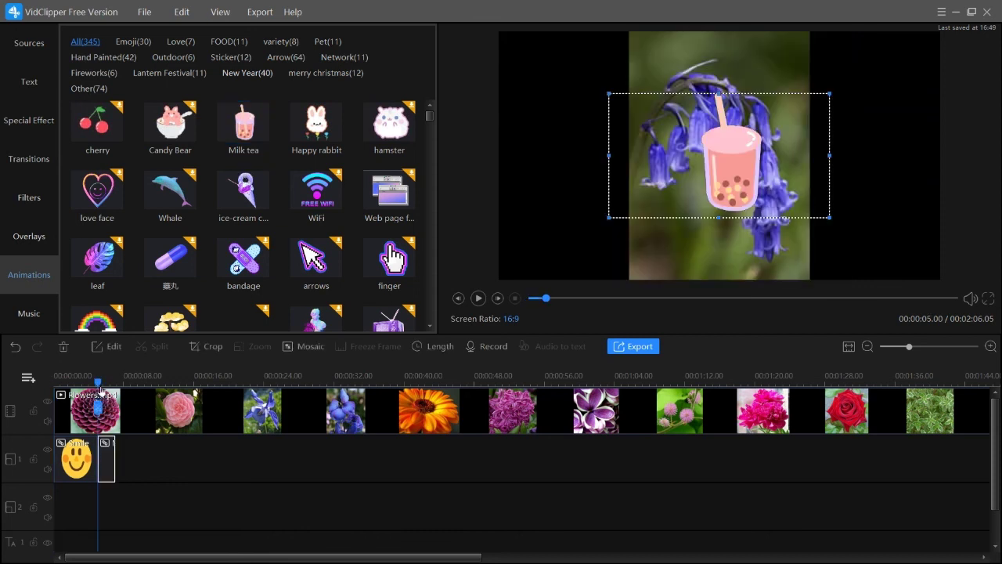
pyautogui.click(54, 397)
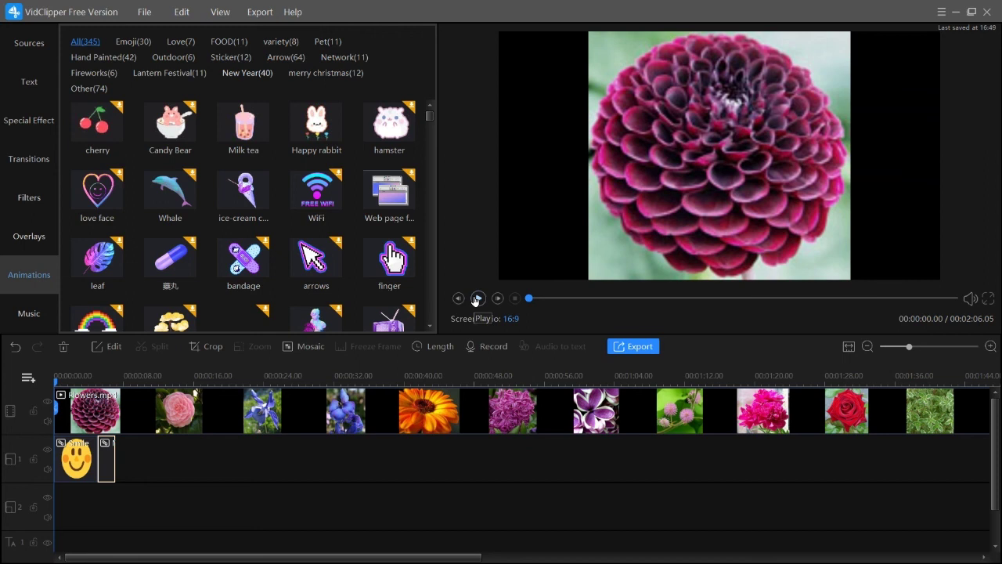
pyautogui.moveTo(105, 468); pyautogui.dragTo(49, 508)
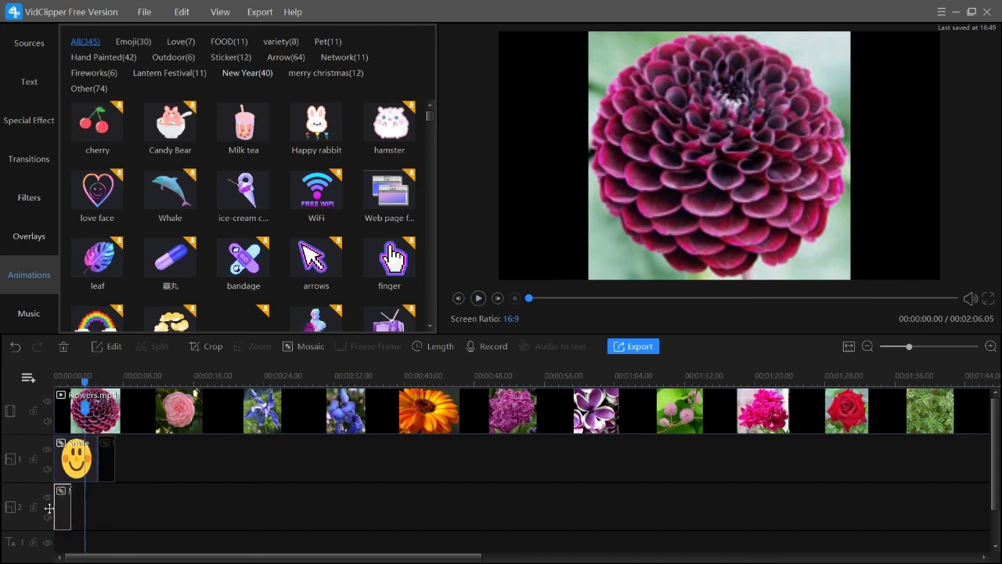
pyautogui.click(83, 389)
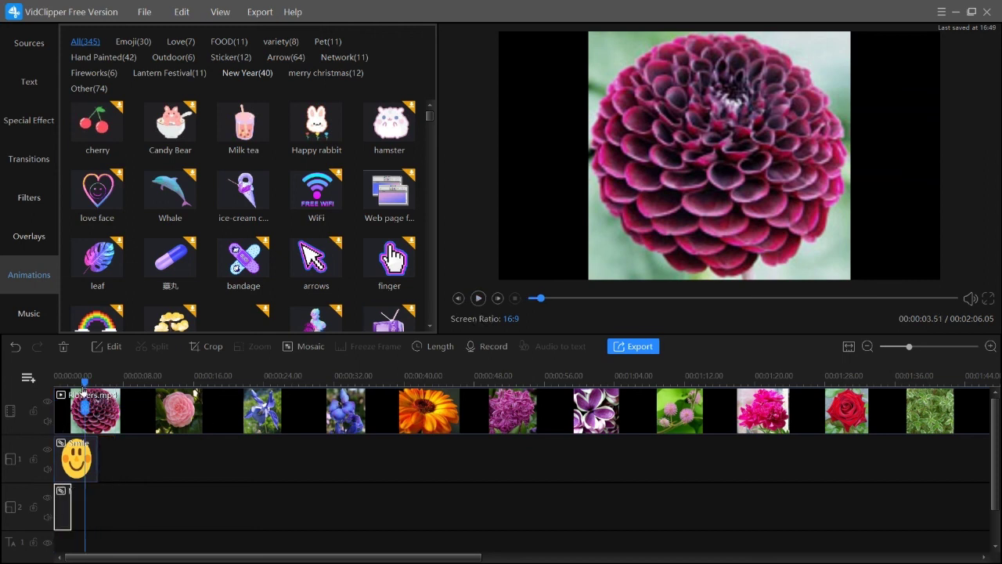
pyautogui.moveTo(83, 389); pyautogui.dragTo(25, 396)
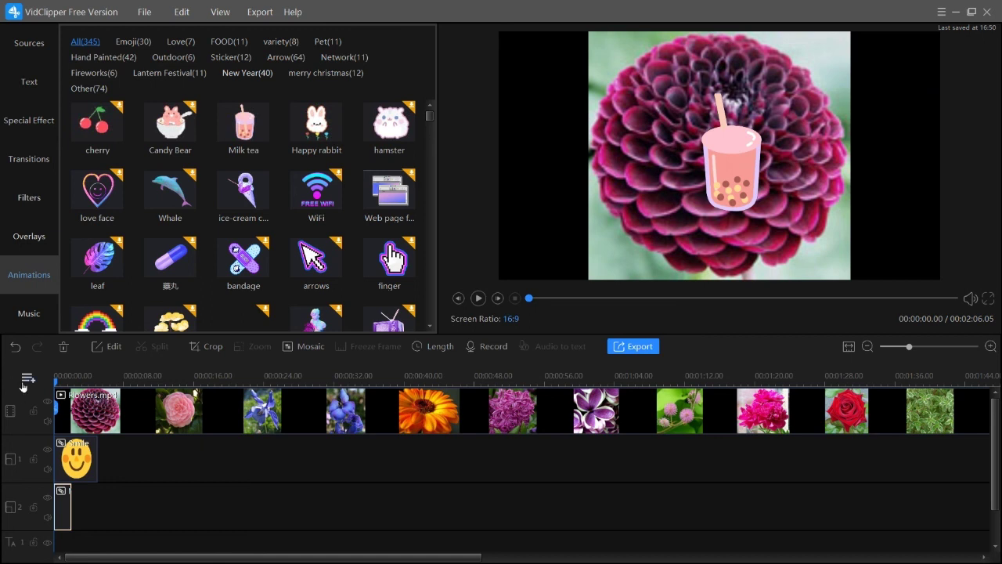
pyautogui.click(28, 378)
pyautogui.click(194, 500)
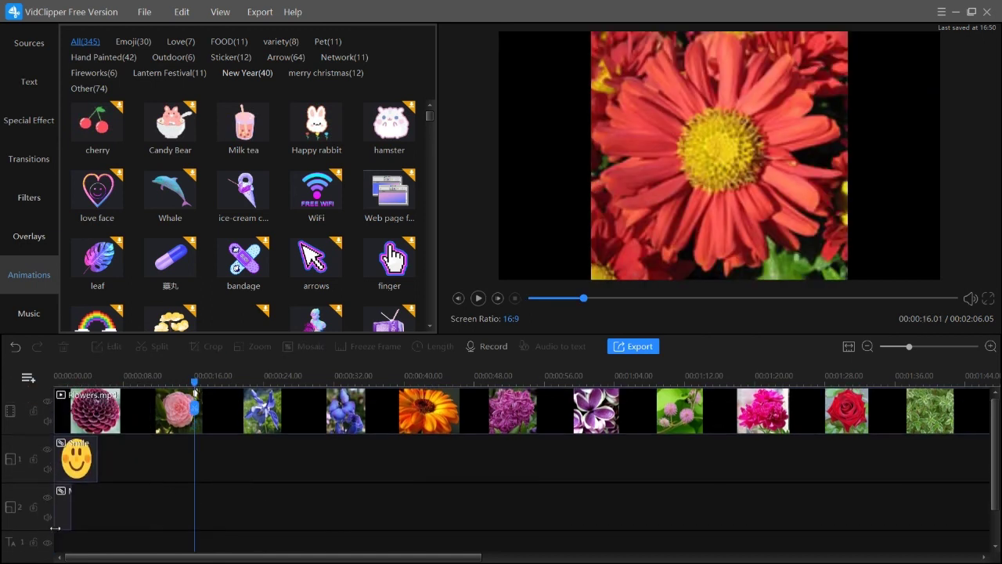